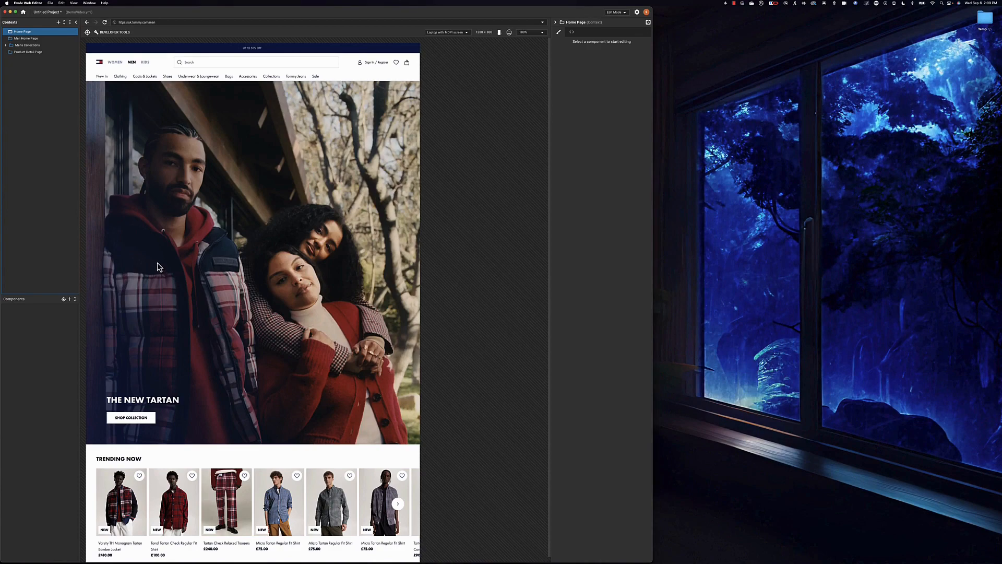
# - Scroll the homepage preview down to the Making New Memories banner
pyautogui.scroll(-5, 160, 267)
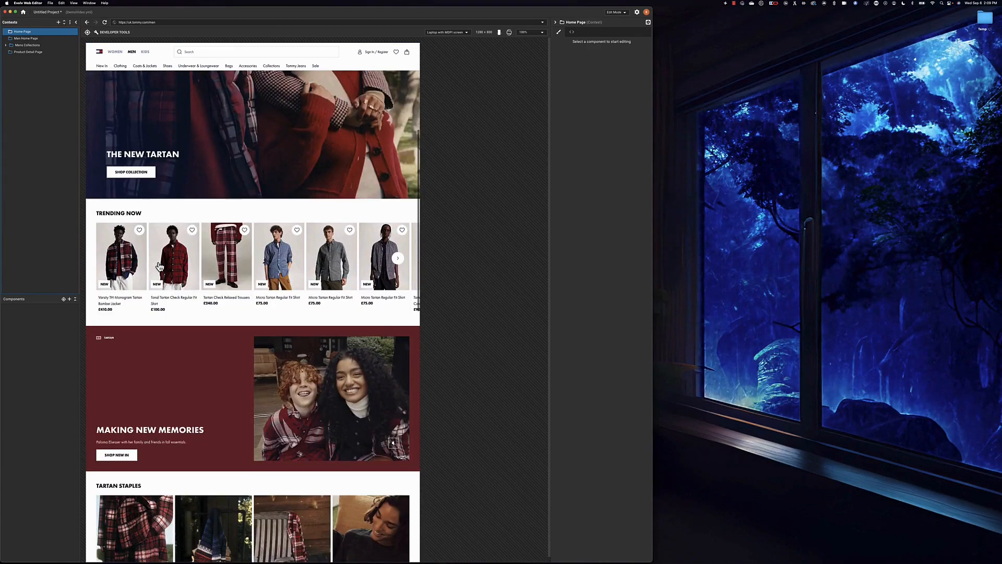
pyautogui.scroll(-1, 160, 267)
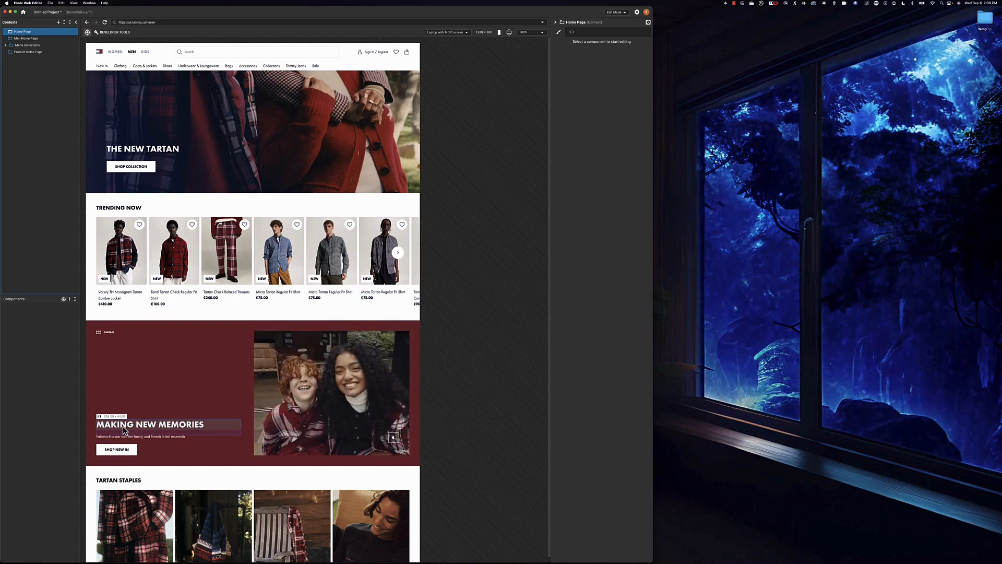
# - Select the Making New Memories heading and save it as the component 'Memories H3'
pyautogui.click(124, 431)
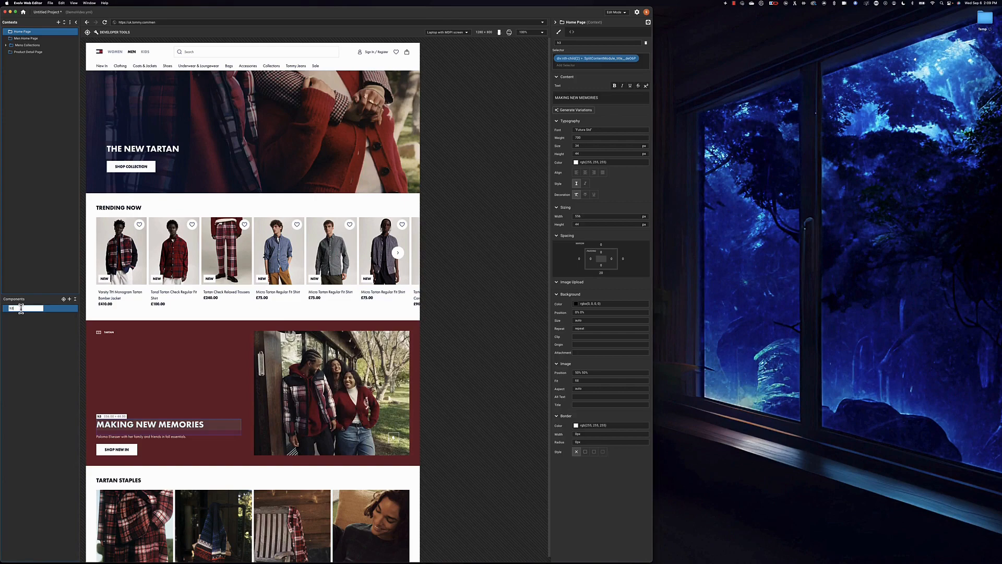
pyautogui.write('Memor')
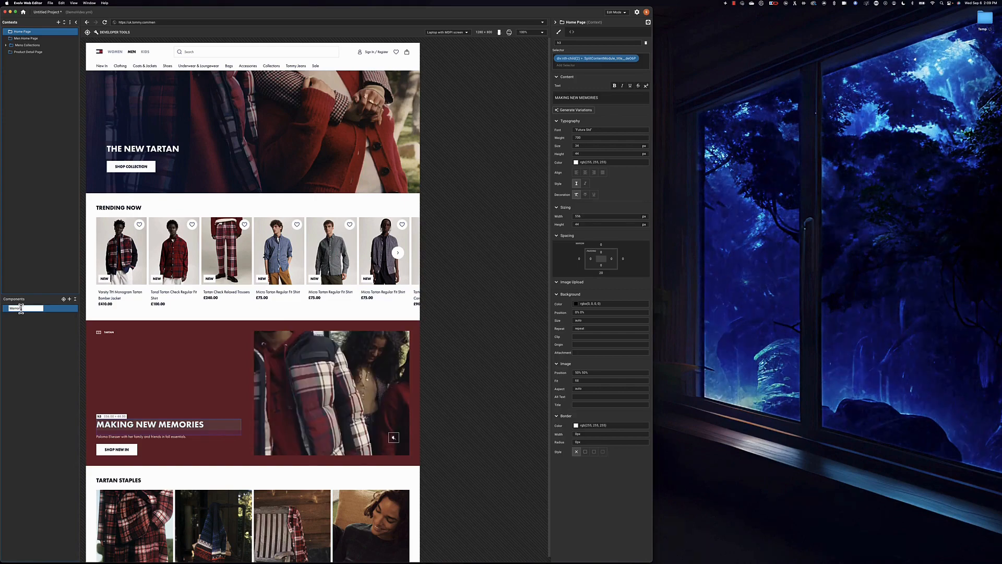
pyautogui.write('ies H3')
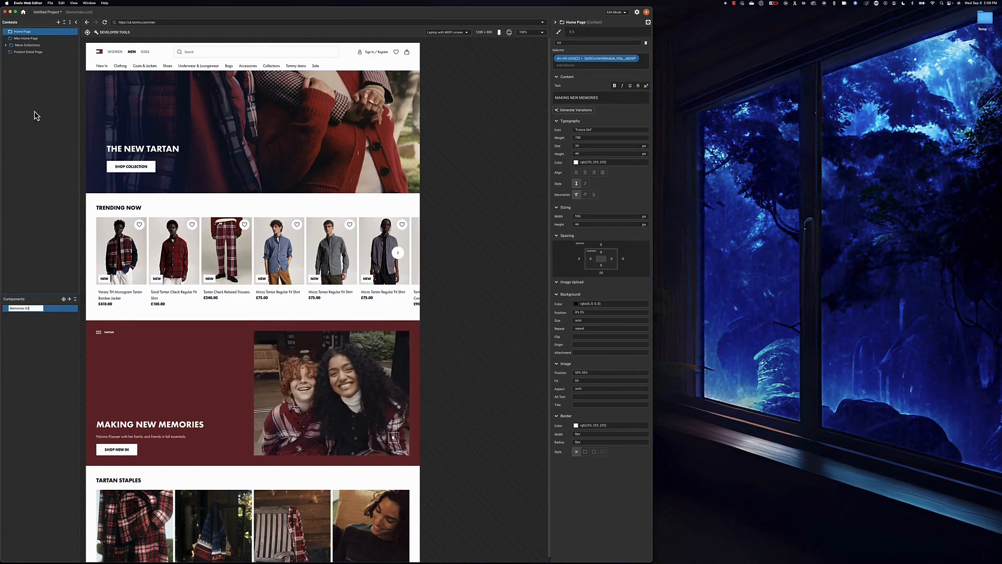
pyautogui.click(74, 32)
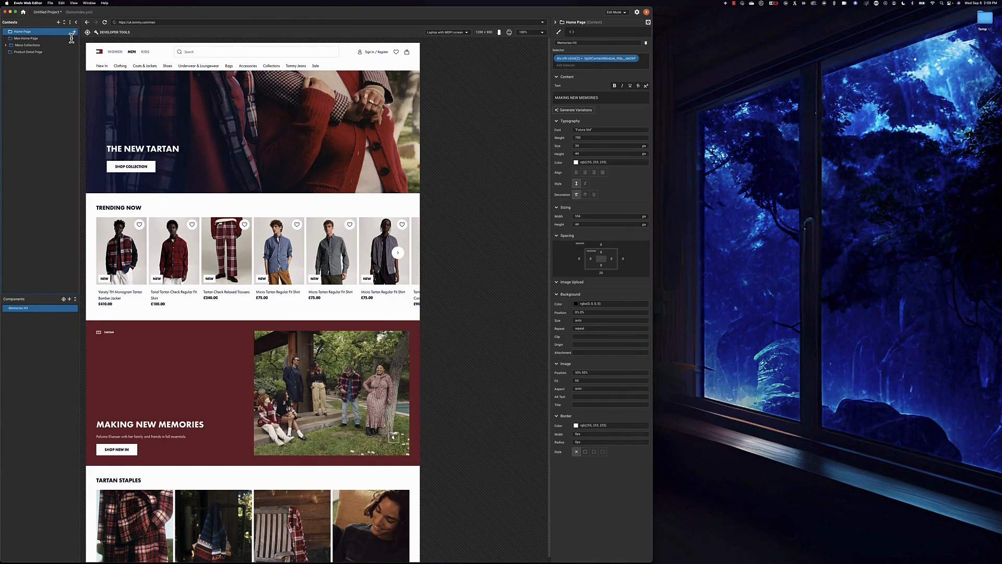
# - Add a 'Memories H3 Copy Changes' variable under Home Page with a new untitled variant
pyautogui.click(74, 32)
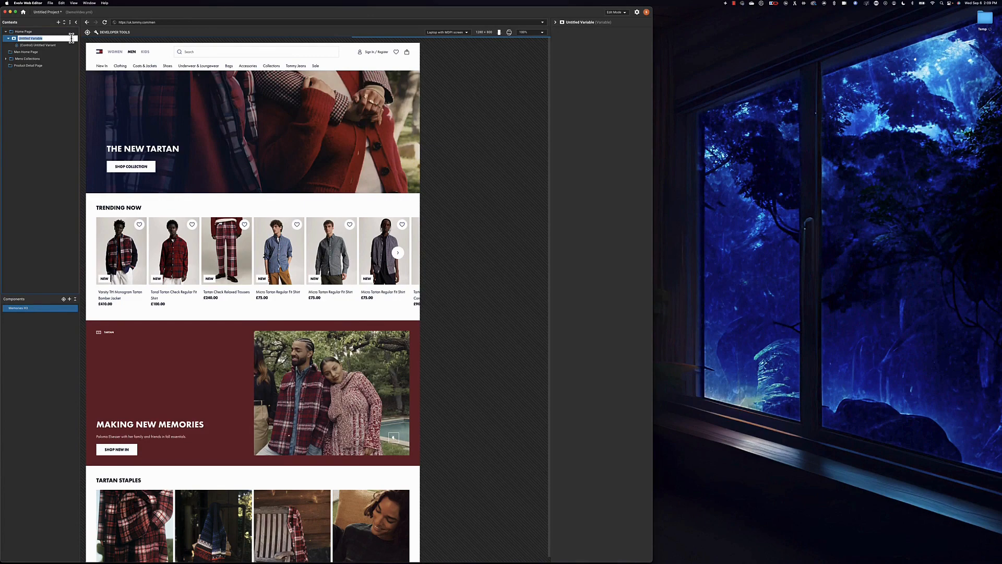
pyautogui.write('Men')
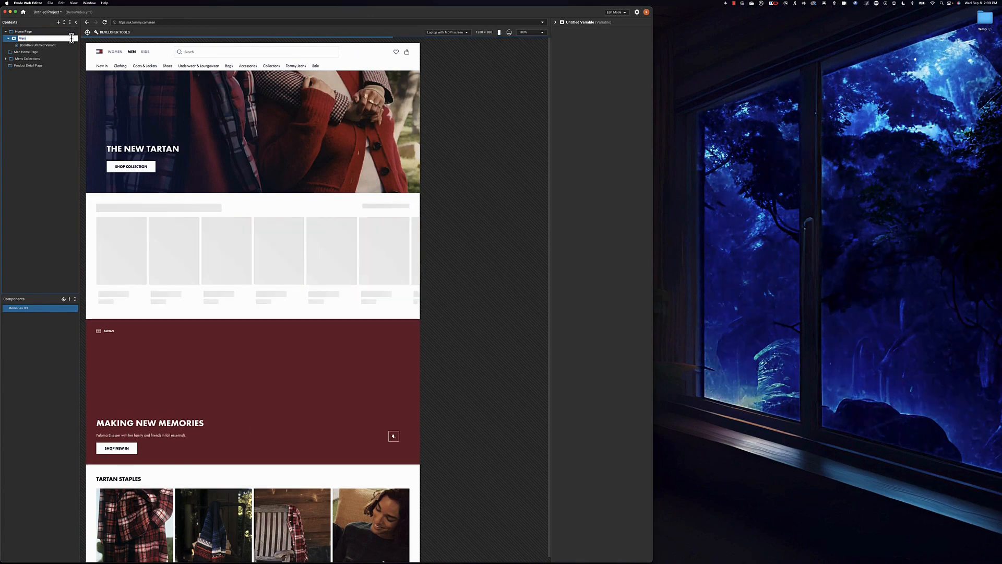
pyautogui.write('ories H3')
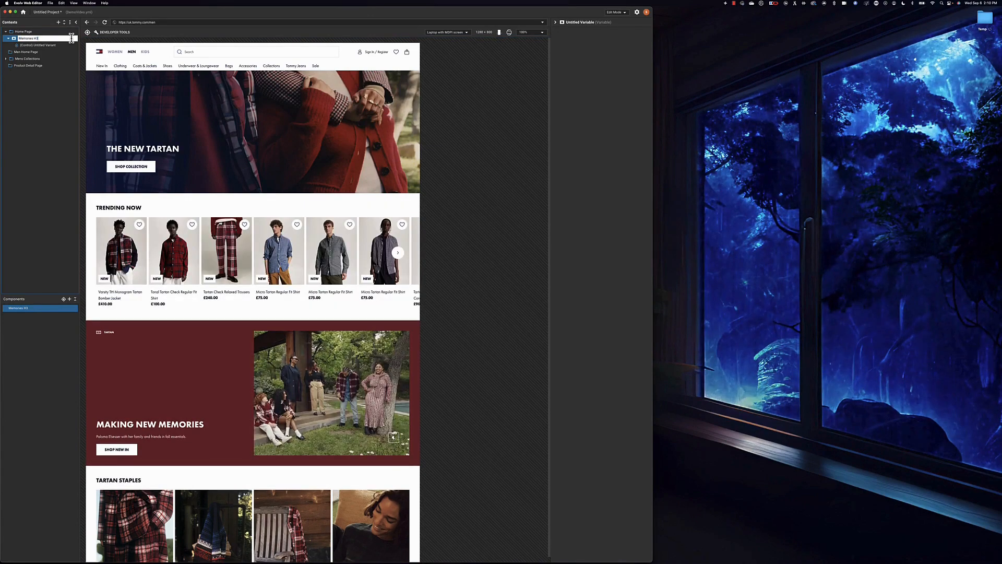
pyautogui.write(' Copy')
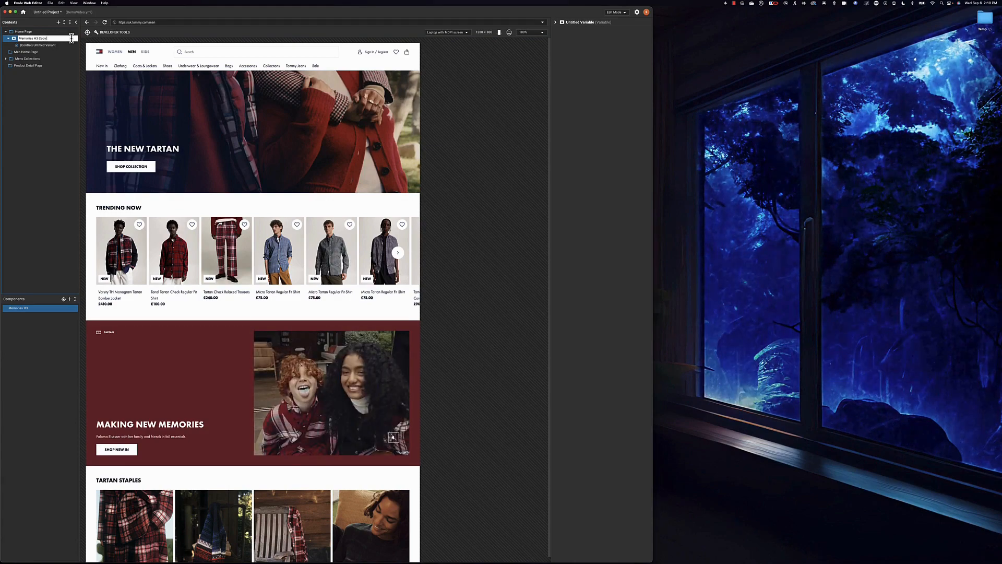
pyautogui.write(' Changes')
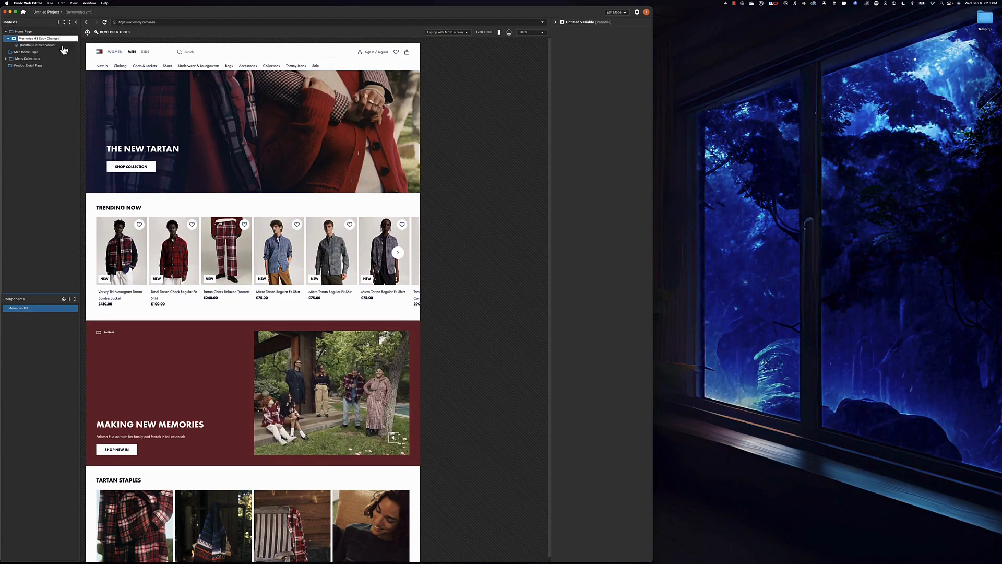
pyautogui.press('Return')
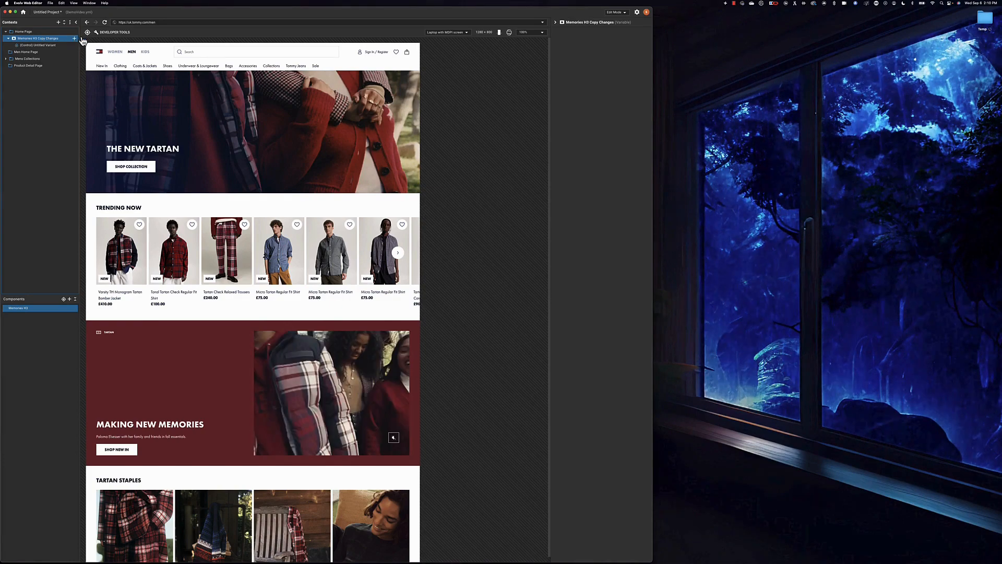
pyautogui.click(76, 38)
pyautogui.click(86, 40)
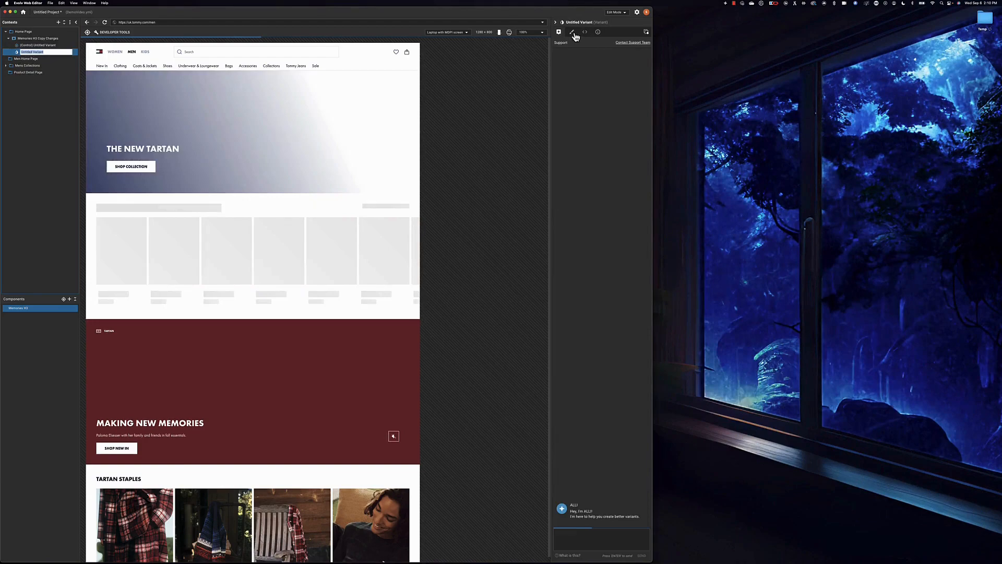
# - Open the brush (style) editor for the Memories H3 heading in the untitled variant
pyautogui.click(574, 33)
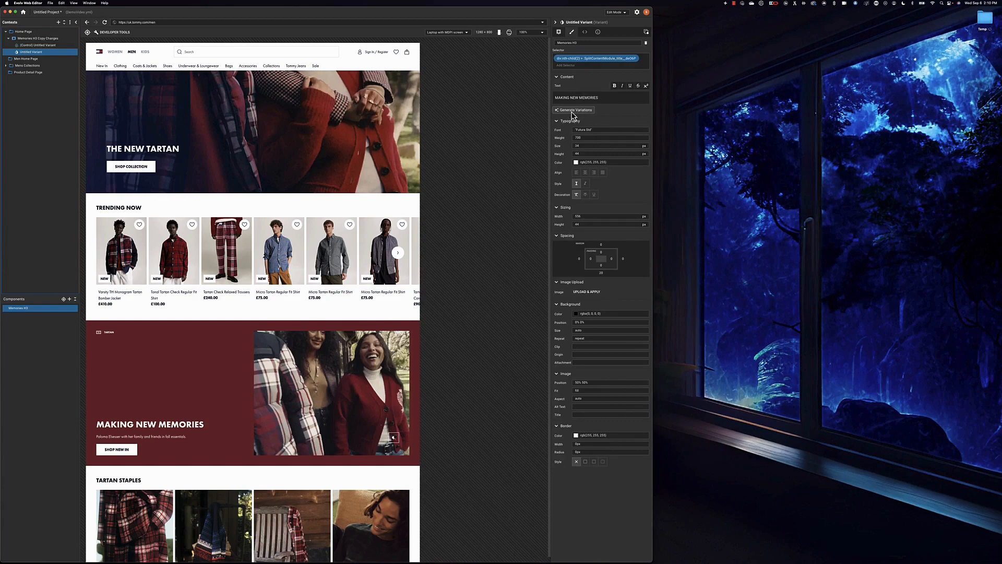
# - Generate alternative headlines and pick 'Creating unforgettable moments...' for the heading
pyautogui.click(573, 112)
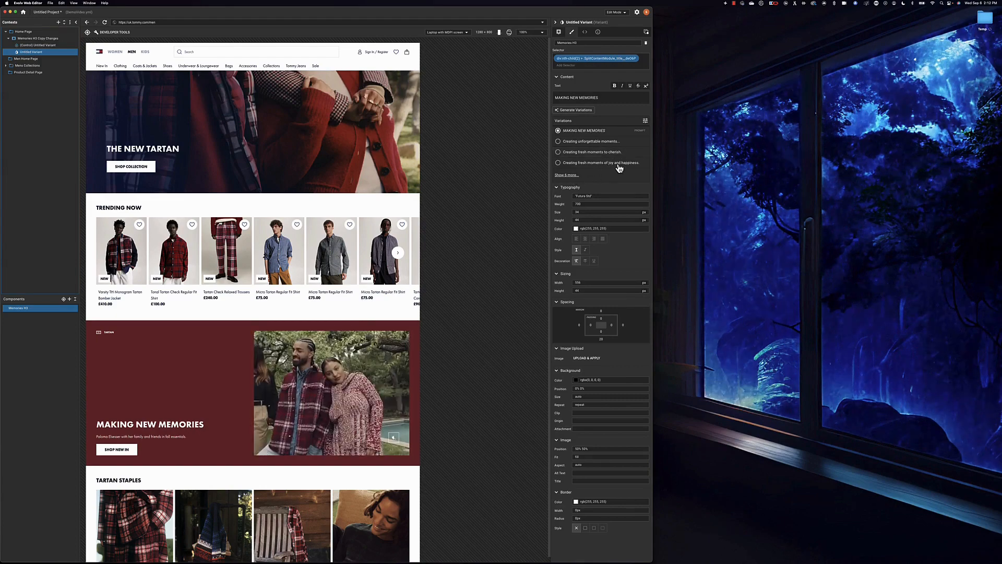
pyautogui.click(600, 177)
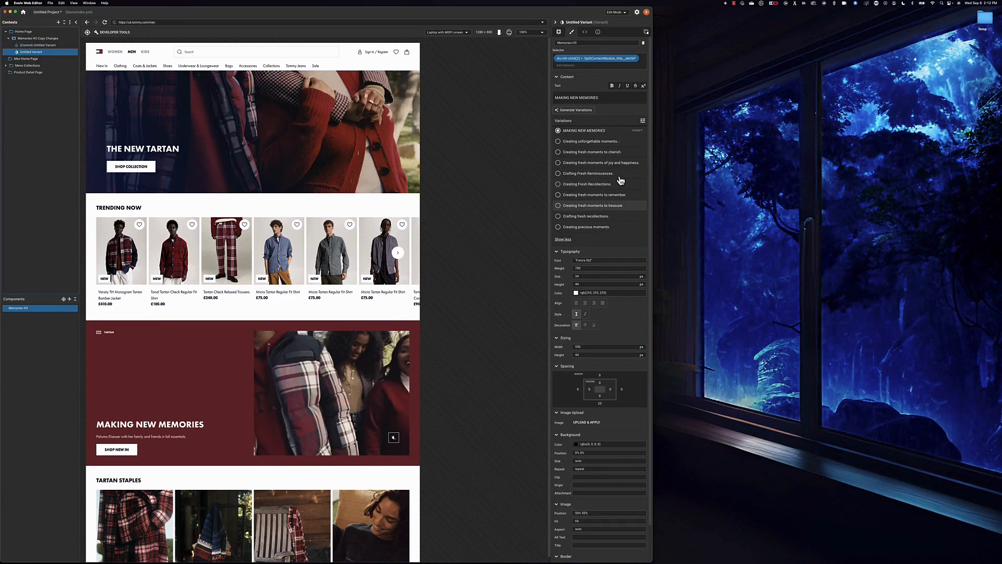
pyautogui.click(611, 146)
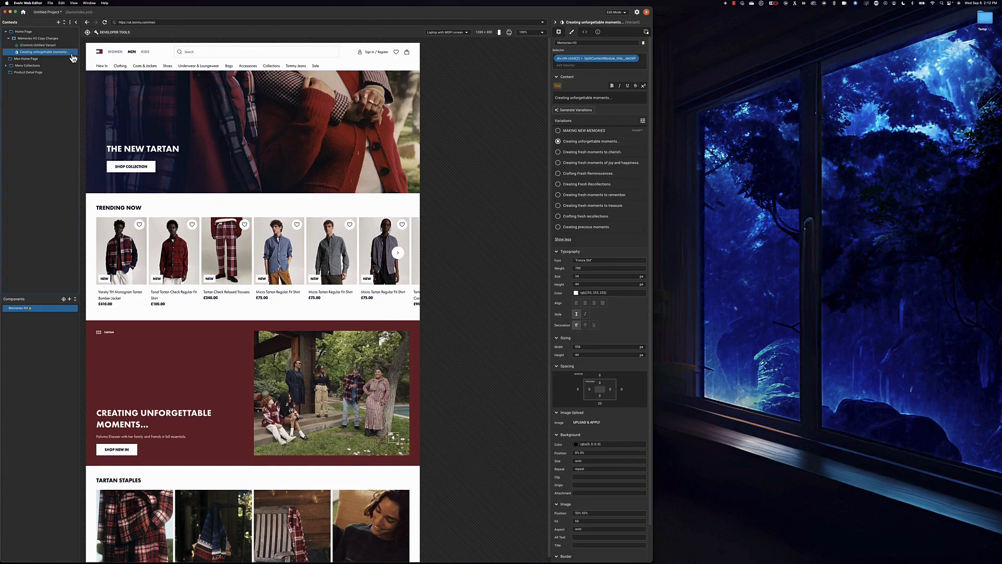
# - Duplicate the 'Creating unforgettable moments...' variant, clear the copy's name, and reveal the tone sliders
pyautogui.rightClick(69, 53)
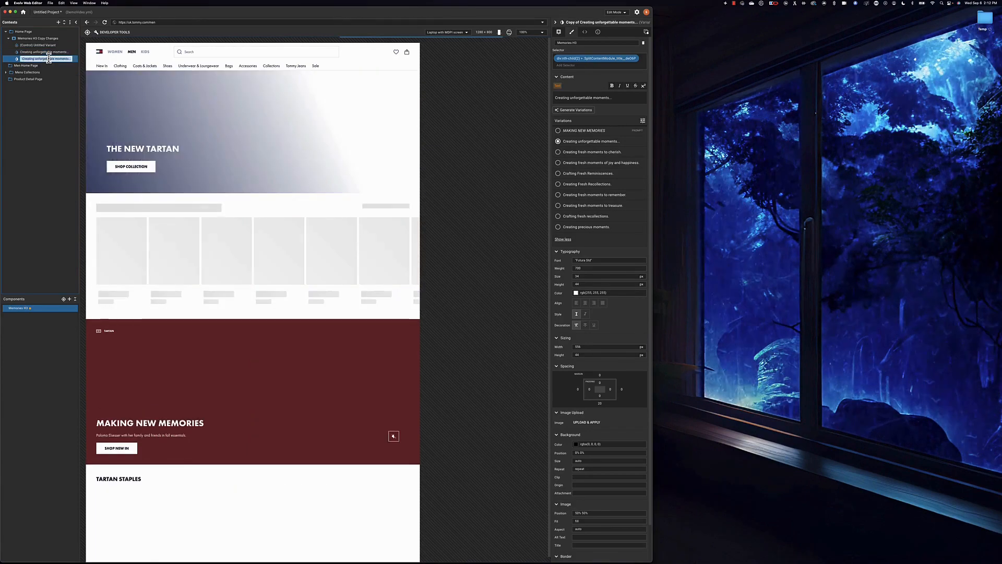
pyautogui.press('BackSpace')
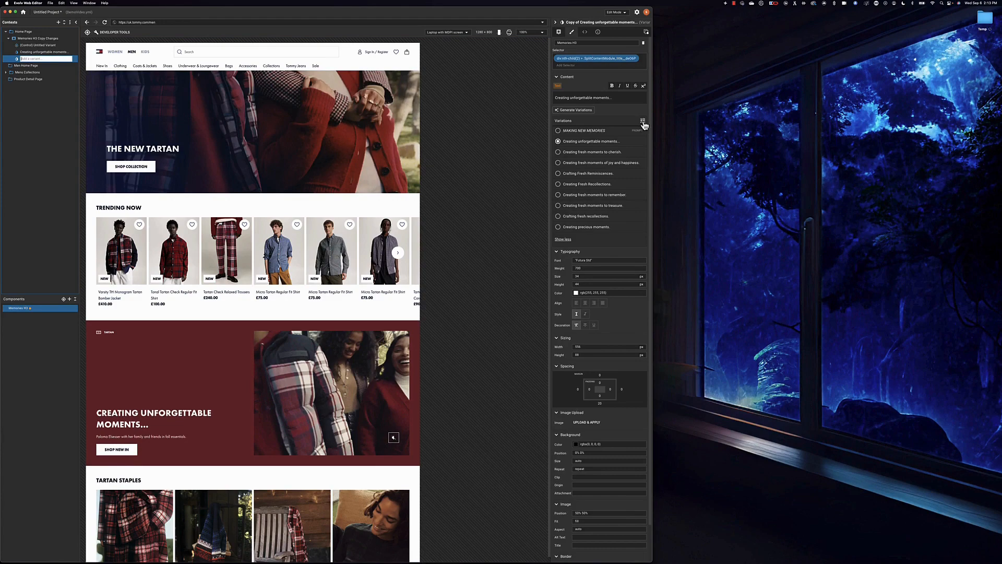
pyautogui.click(644, 121)
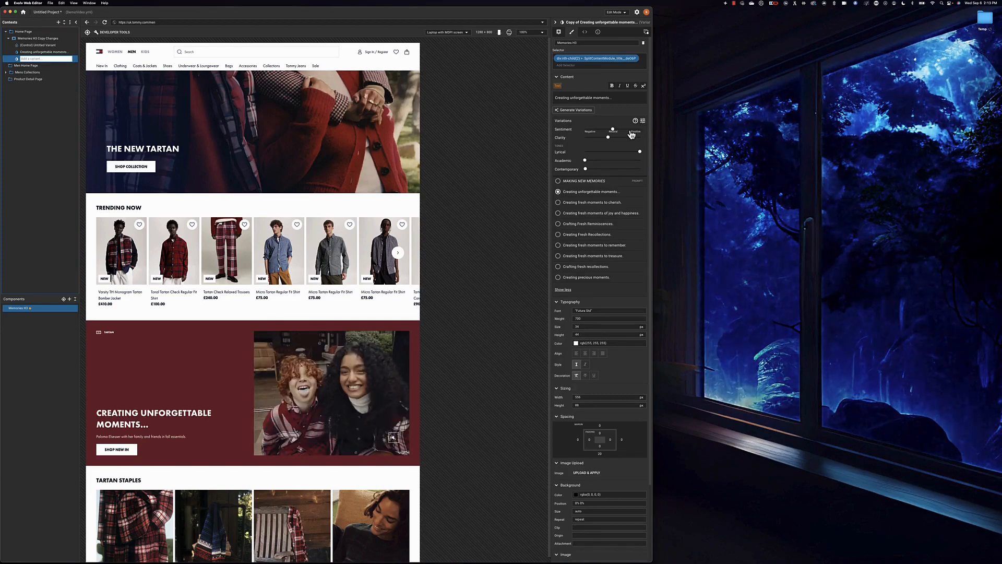
# - Raise Sentiment and Contemporary tone, regenerate, and choose 'Creating precious moments.' as the headline
pyautogui.moveTo(613, 133); pyautogui.dragTo(638, 133)
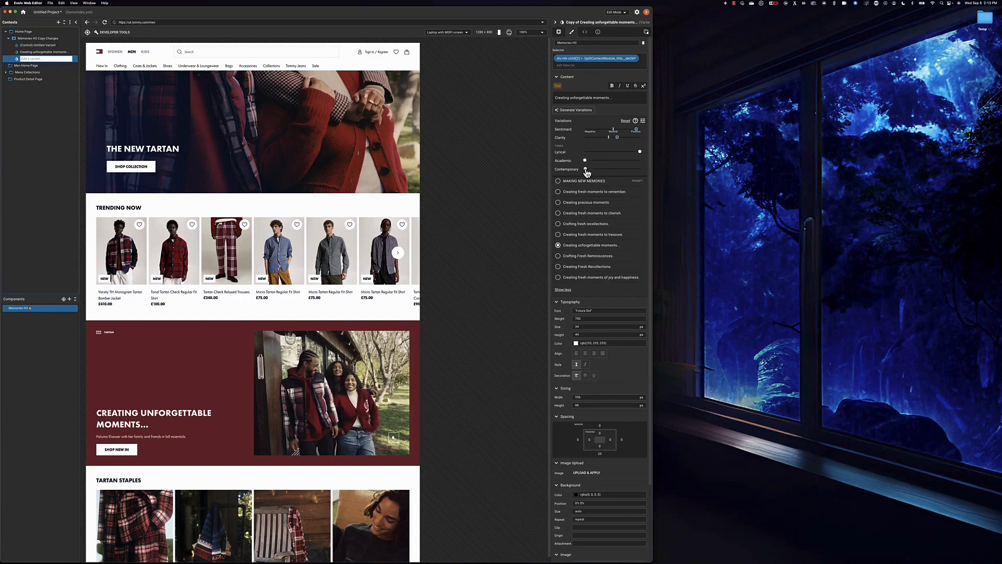
pyautogui.moveTo(585, 170); pyautogui.dragTo(616, 173)
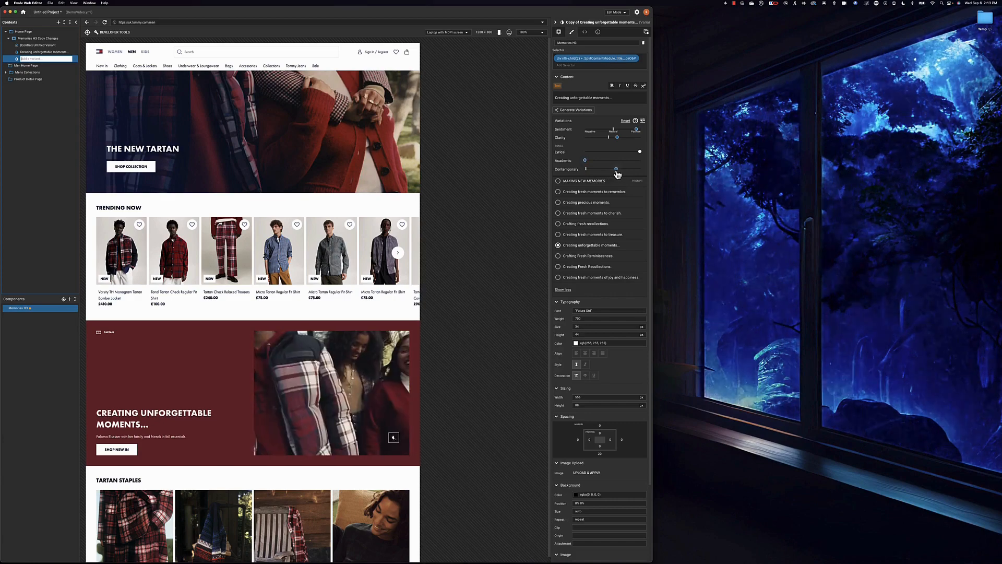
pyautogui.click(581, 114)
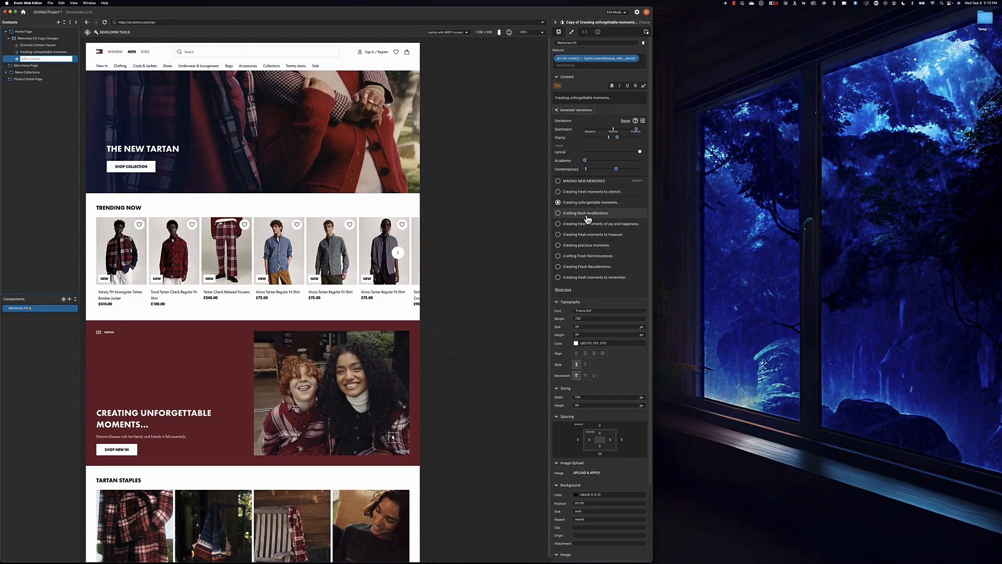
pyautogui.click(588, 250)
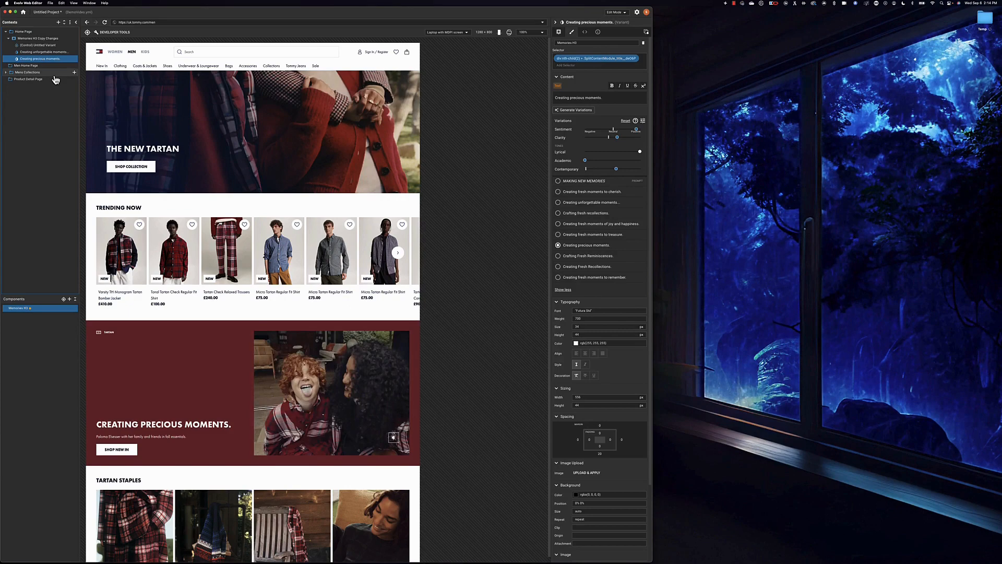
# - Load the Mens Collections context to show its product grid page
pyautogui.click(54, 73)
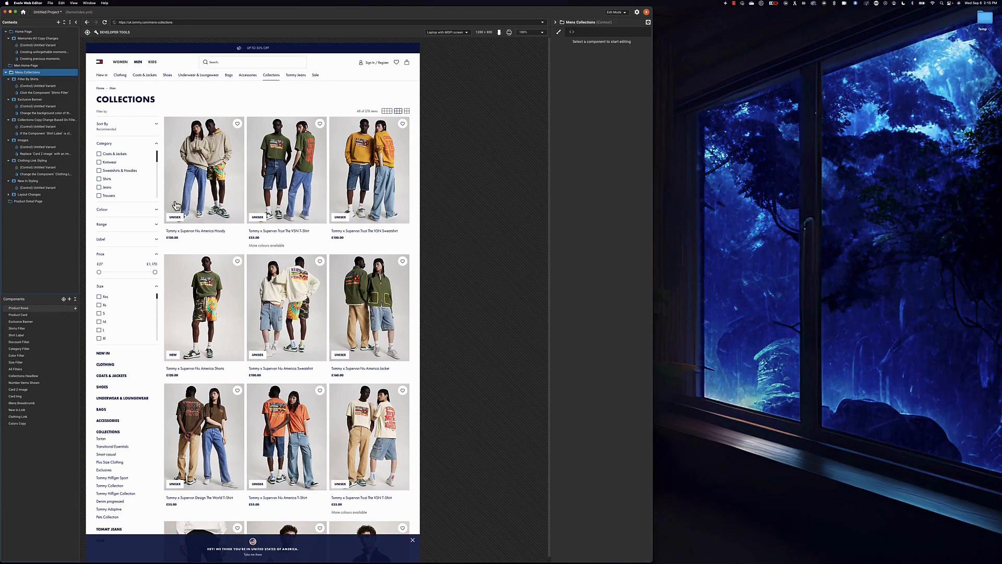
# - Add a 'Products Per Row' variable to Mens Collections with a new untitled variant
pyautogui.click(74, 73)
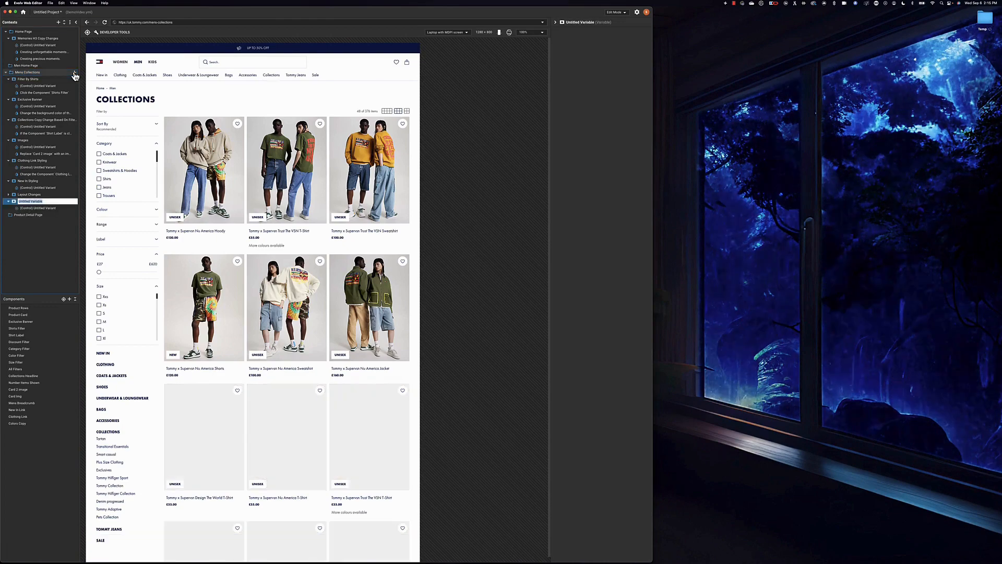
pyautogui.write('Prod')
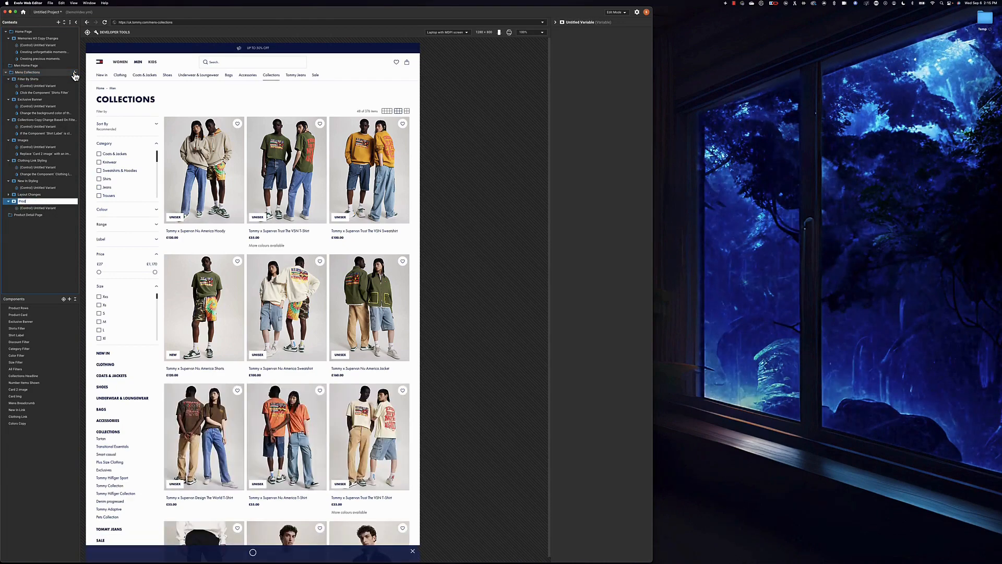
pyautogui.write('ucts Per Row')
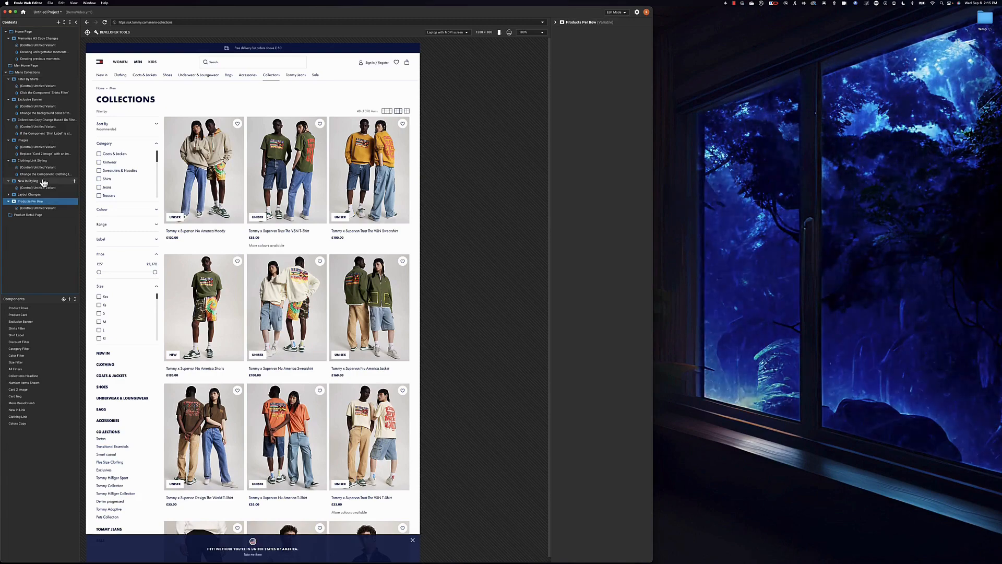
pyautogui.click(63, 202)
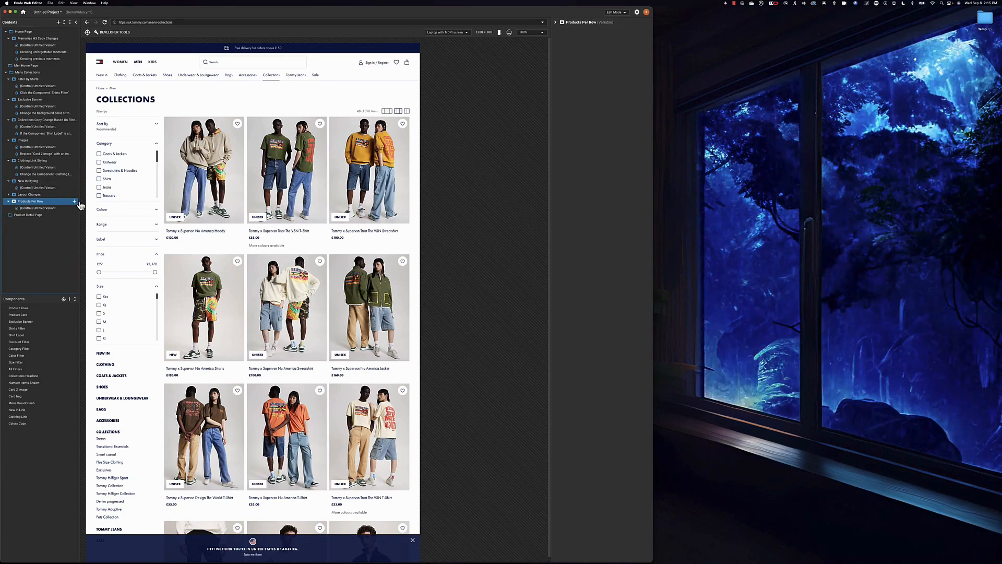
pyautogui.click(76, 201)
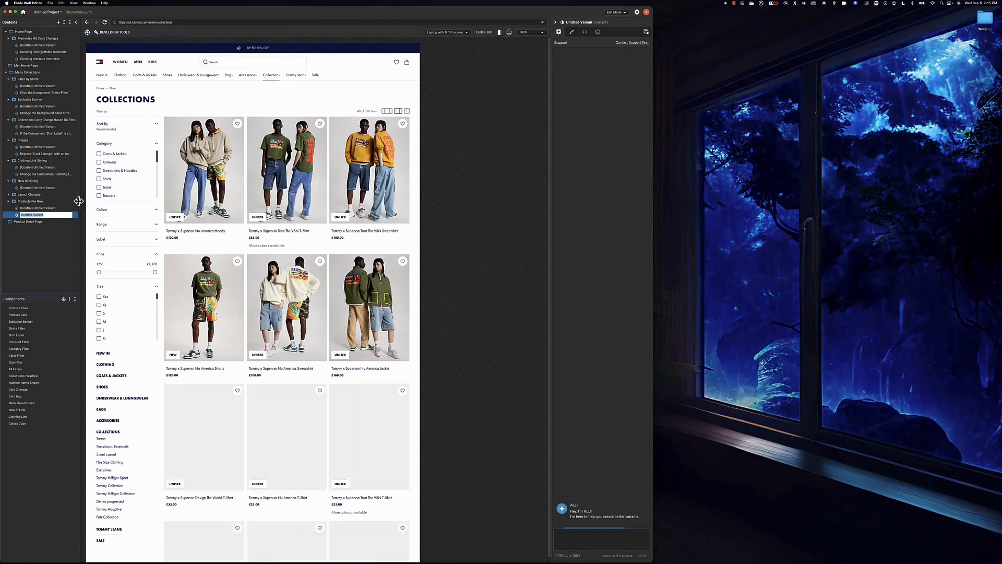
# - Name the variant with a prompt for five 'Product Card' items per 'Product Rows' row plus side margins
pyautogui.write('For the')
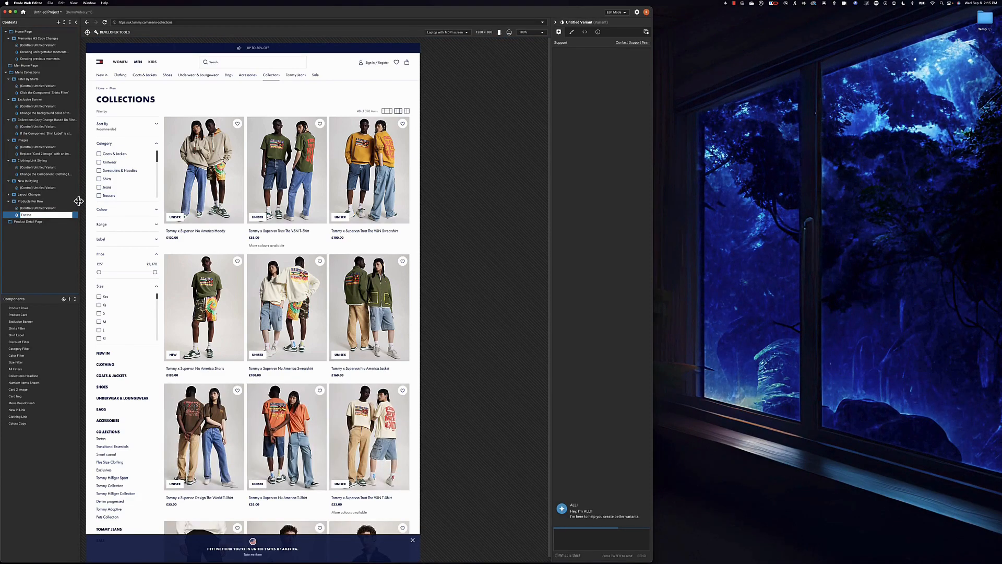
pyautogui.write(' compone')
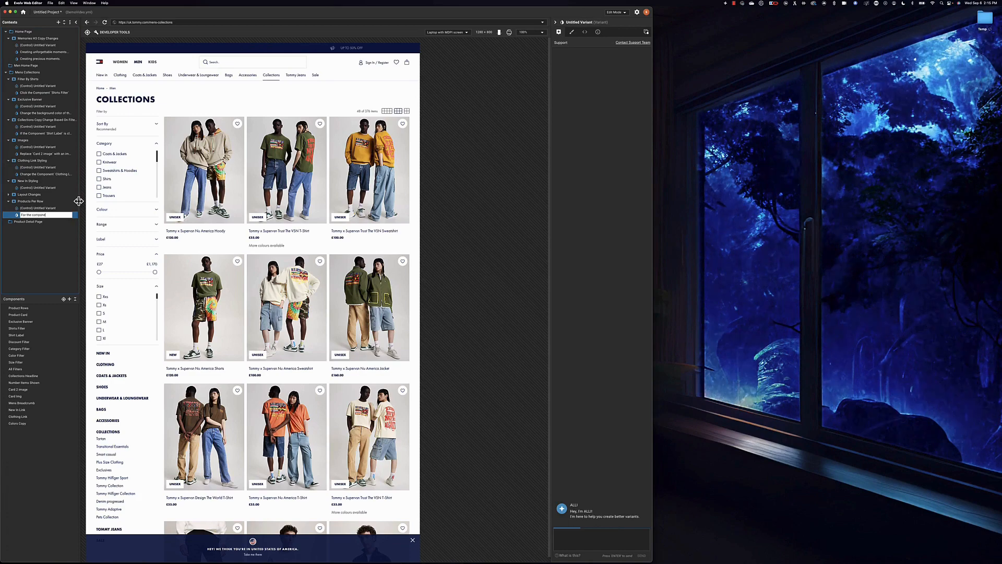
pyautogui.write('nt')
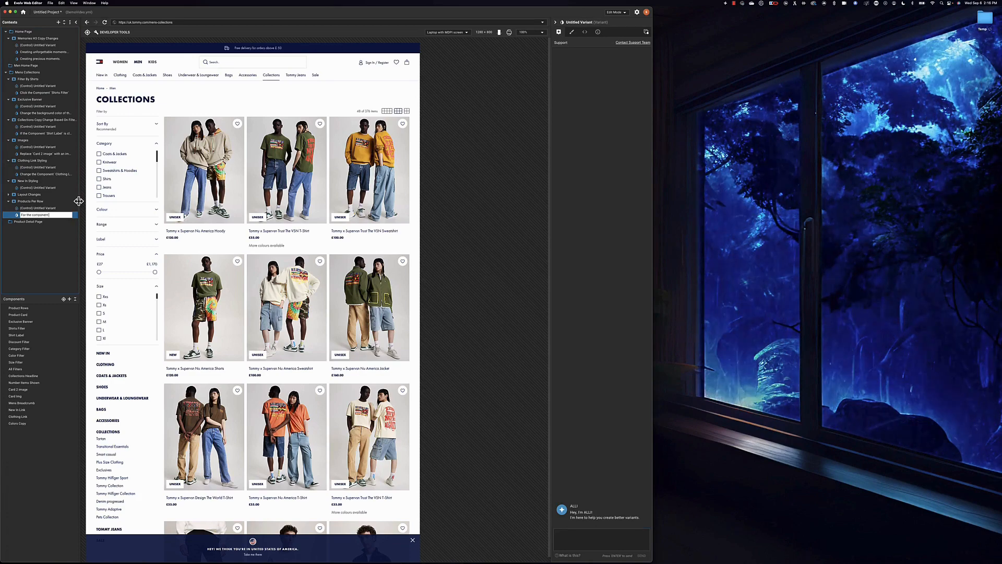
pyautogui.write(" 'Product")
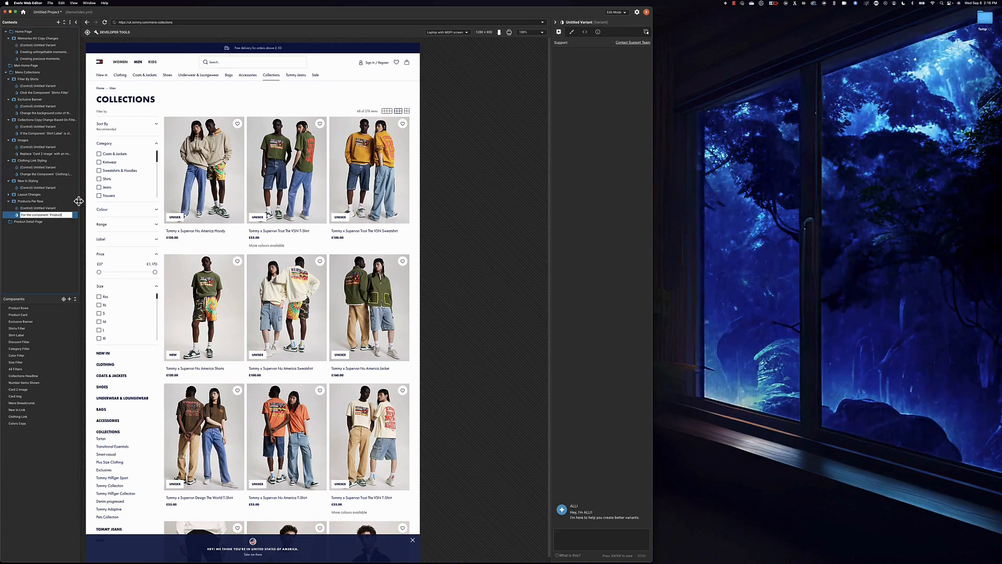
pyautogui.write(' Row')
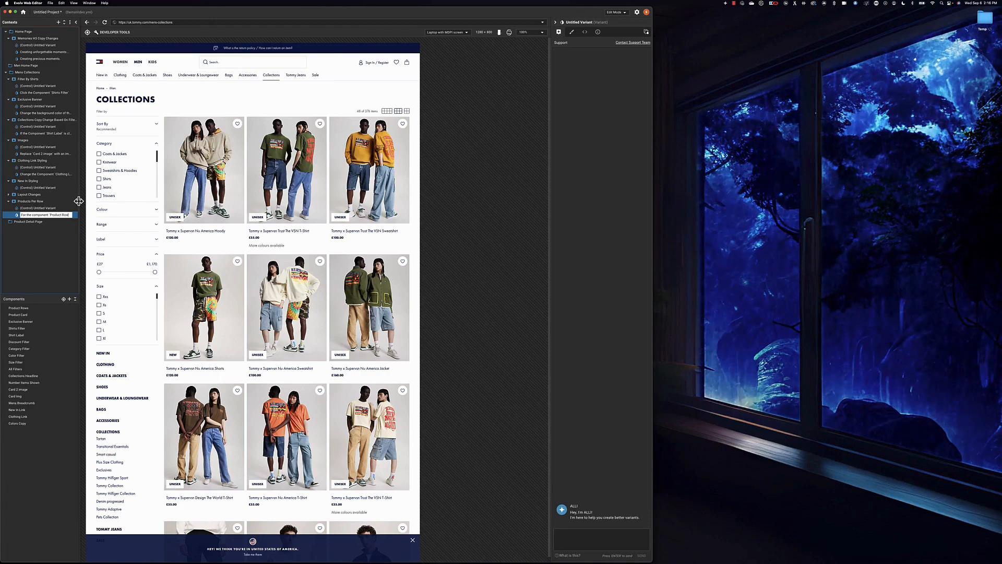
pyautogui.write('s')
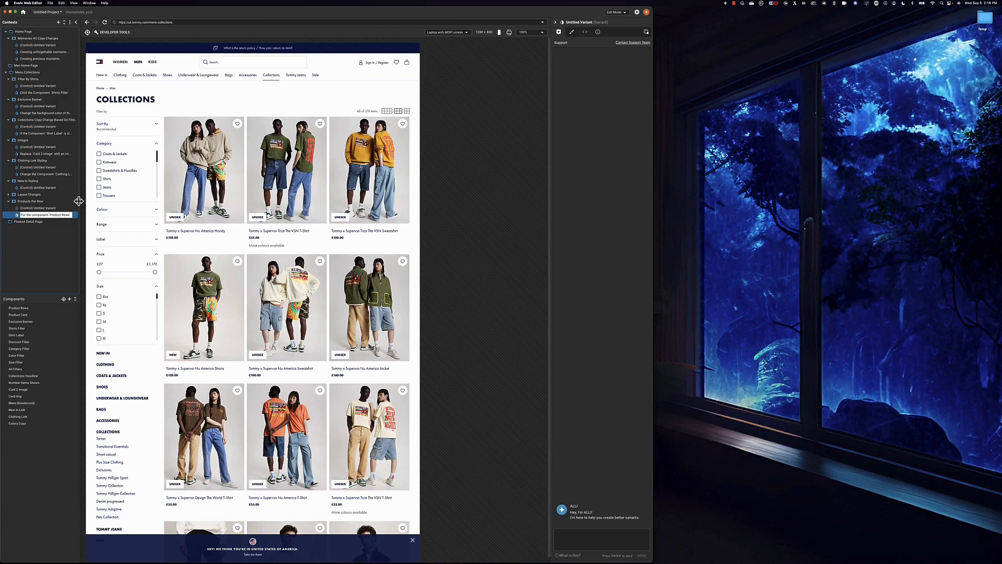
pyautogui.write("' plea")
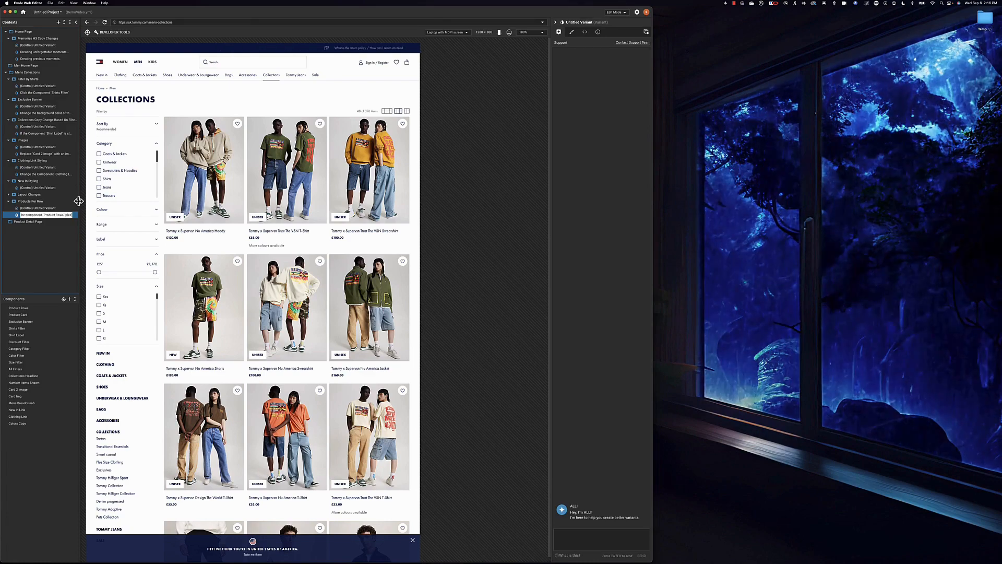
pyautogui.write('se present')
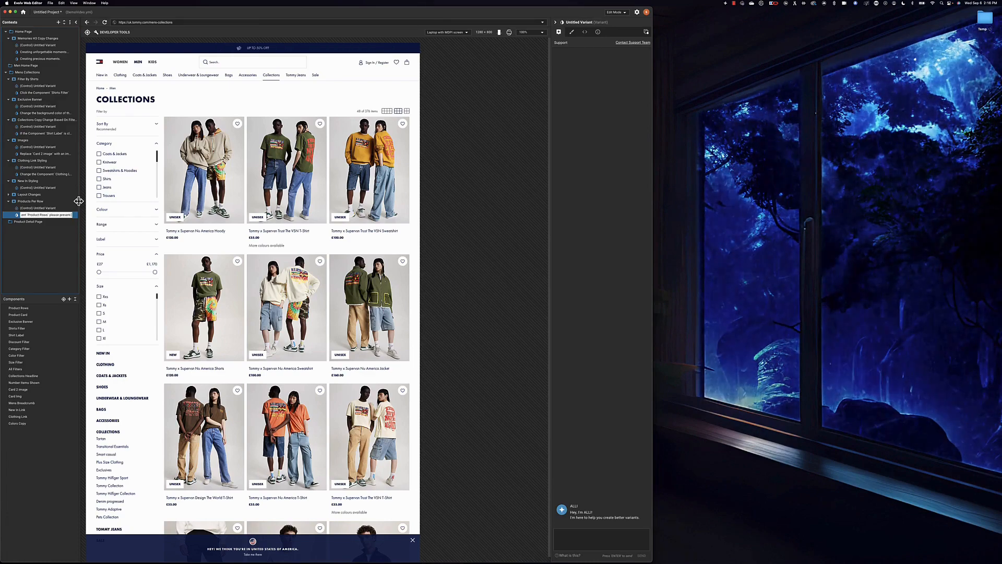
pyautogui.write(' five')
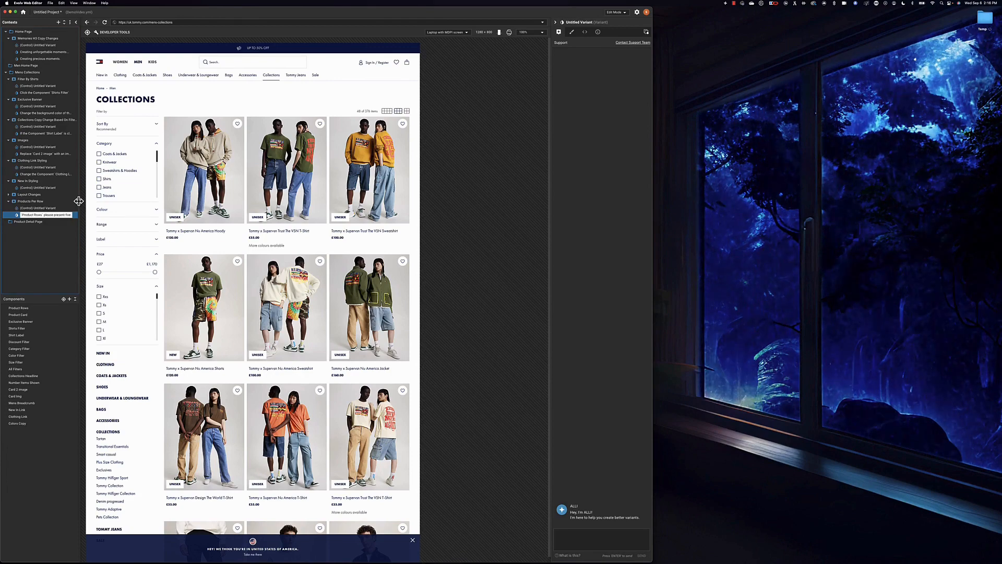
pyautogui.write(" 'Product")
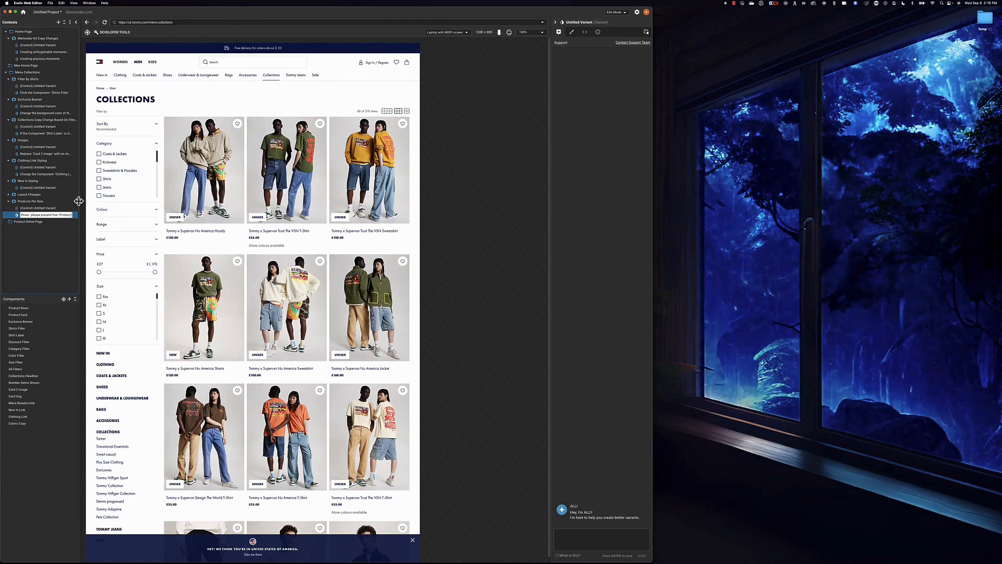
pyautogui.write(" Card'")
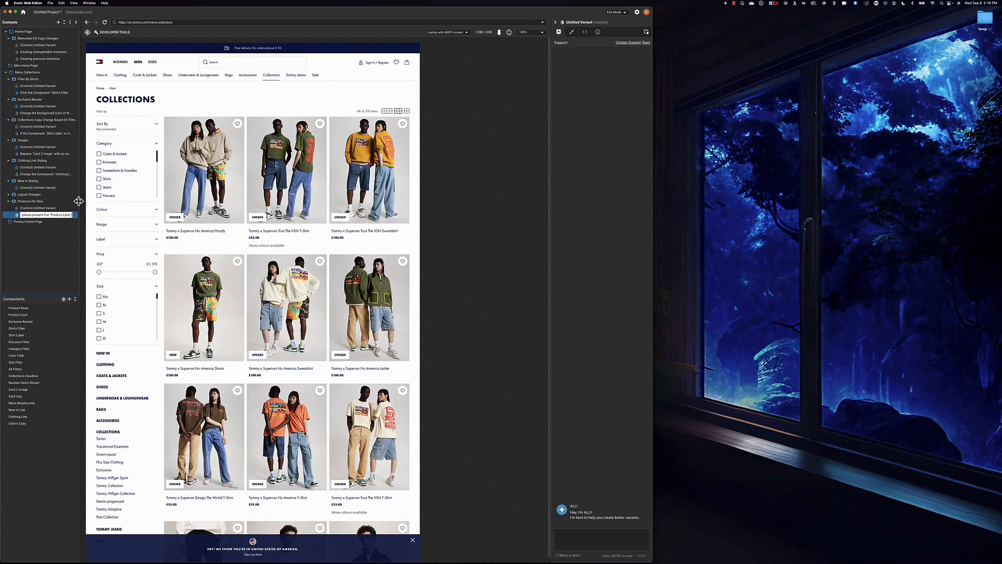
pyautogui.write(' per row')
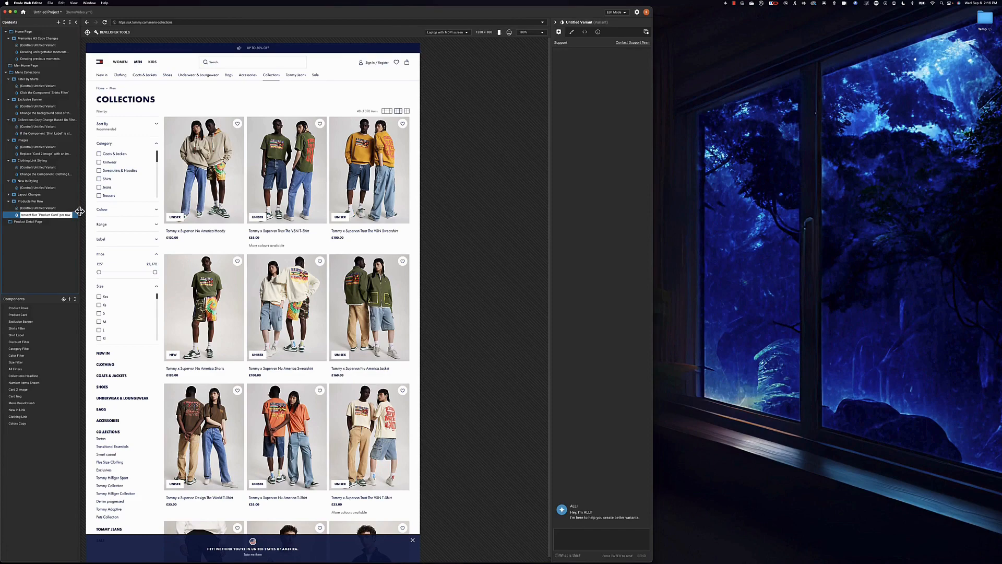
pyautogui.write('and')
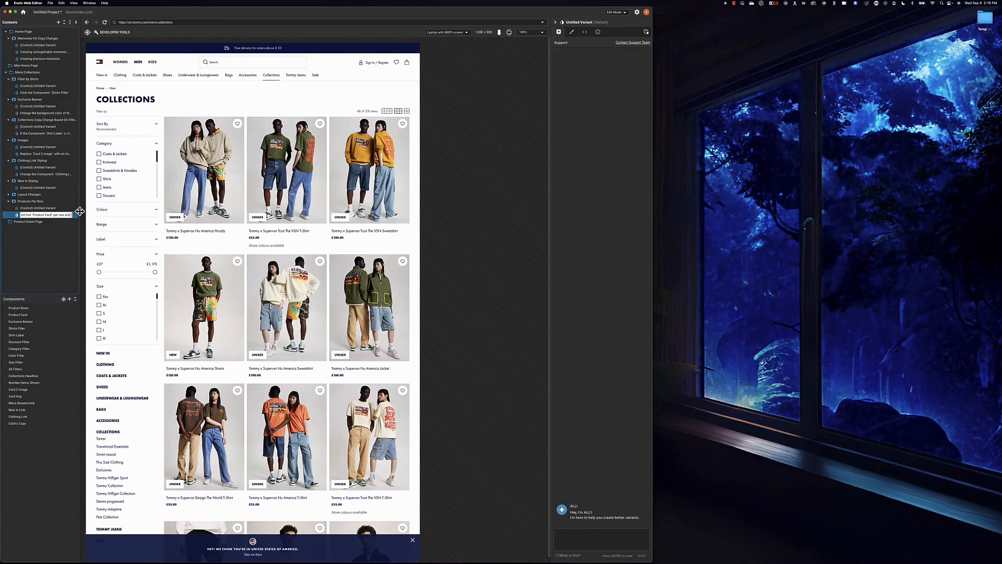
pyautogui.write(' make sure')
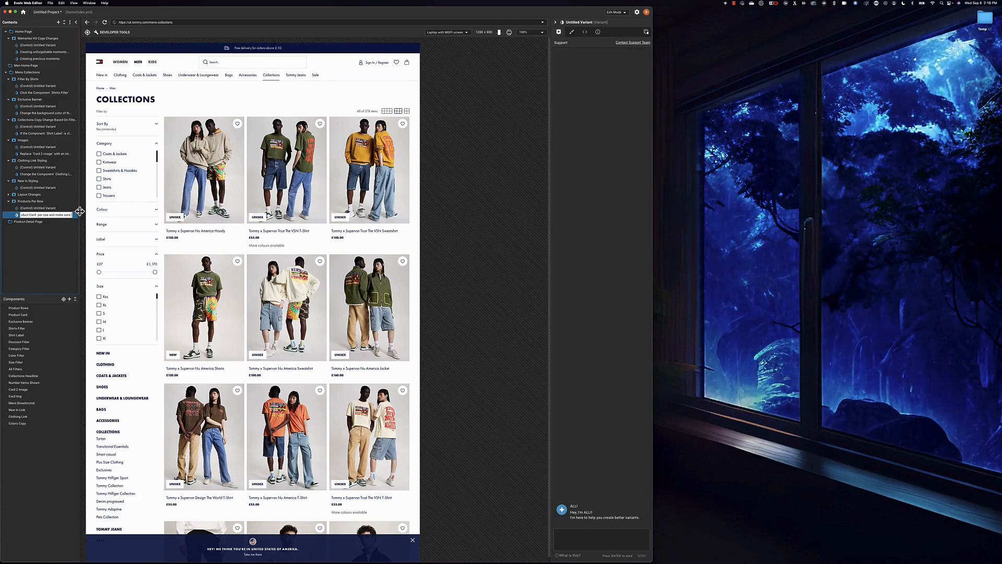
pyautogui.write(' the margin lef')
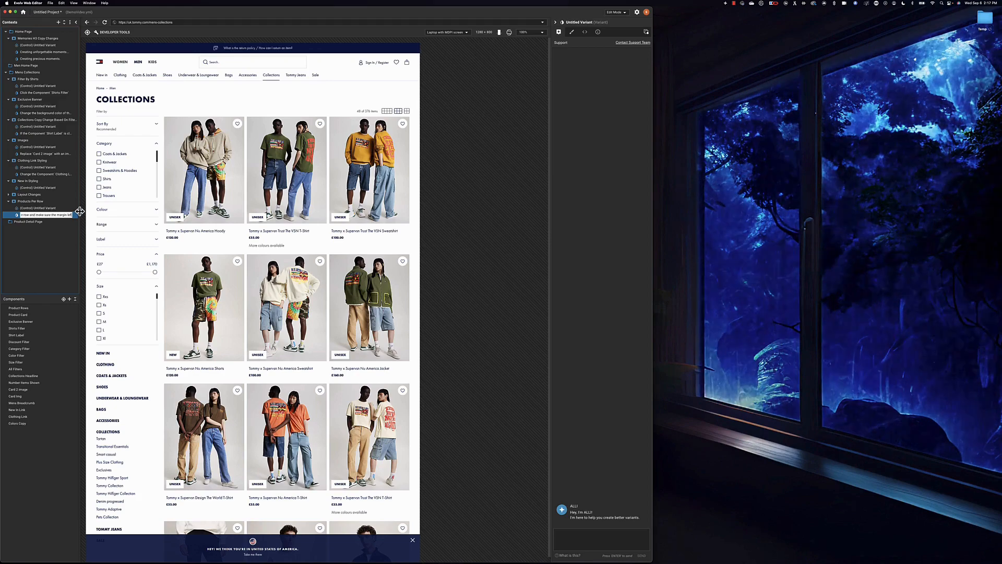
pyautogui.write('t and right are')
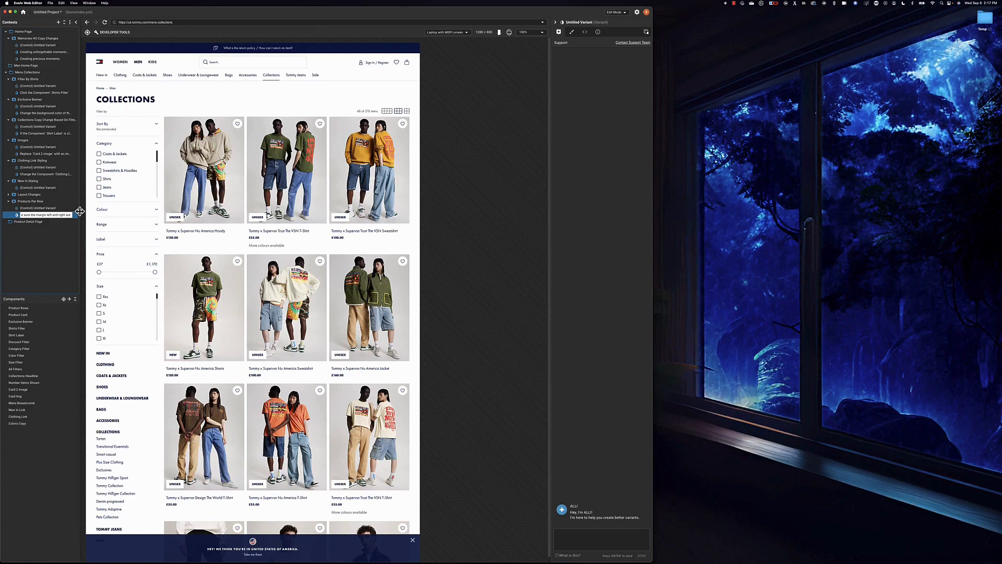
pyautogui.write(' spa')
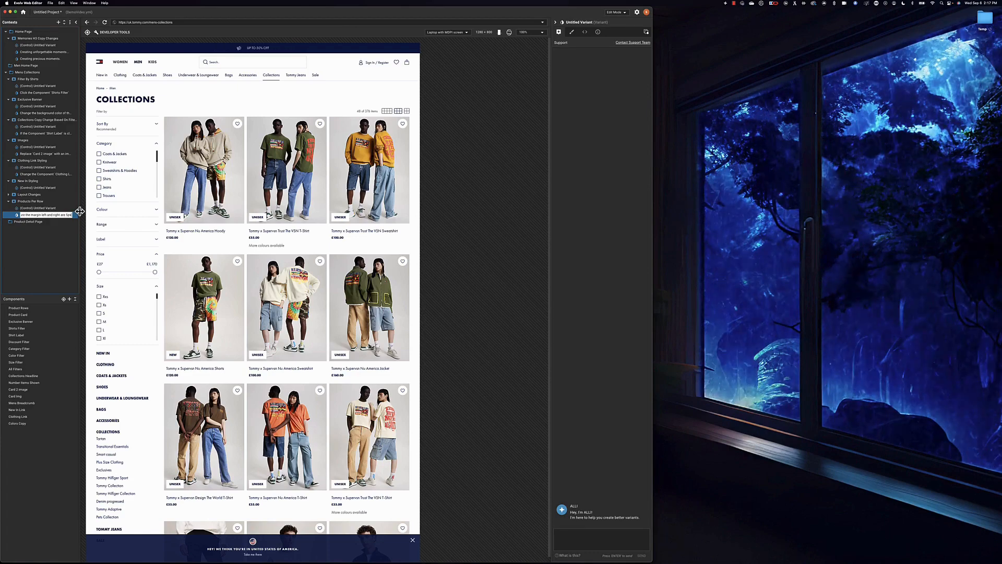
pyautogui.press('Return')
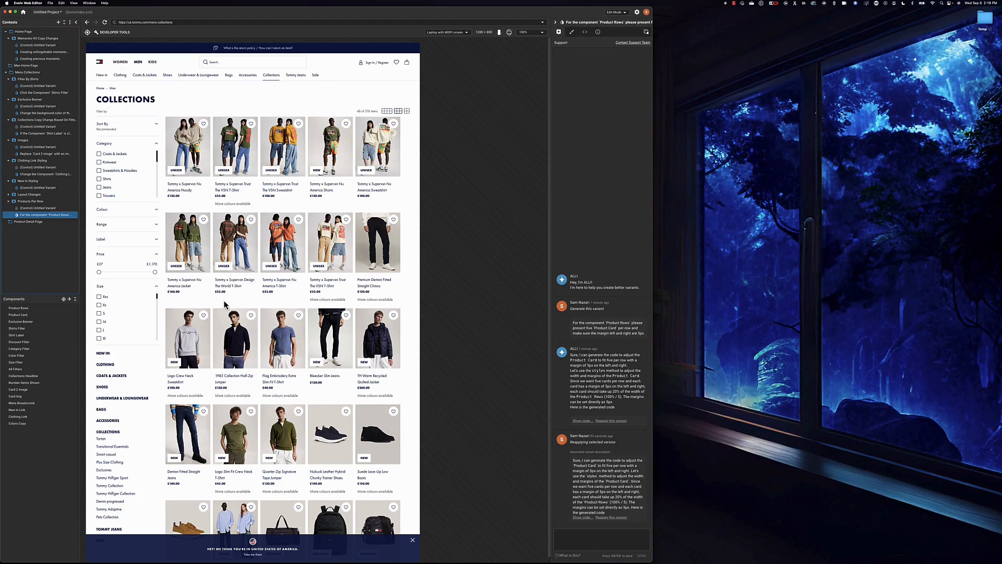
# - Reveal ALLI's generated code giving each Product Card 20% width and 5px side margins
pyautogui.click(587, 517)
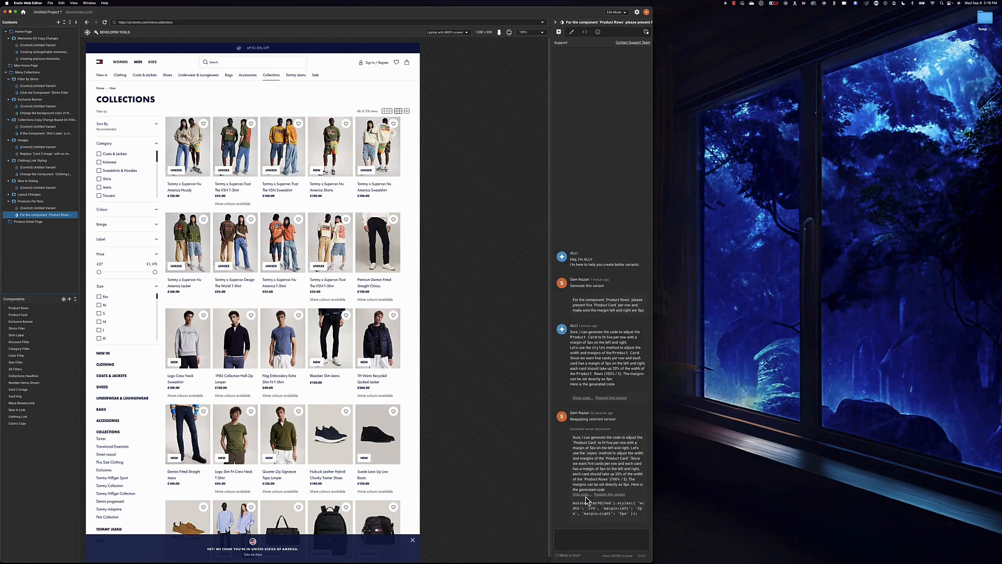
# - Collapse the generated code and switch the right panel to style editing for Product Rows
pyautogui.click(585, 495)
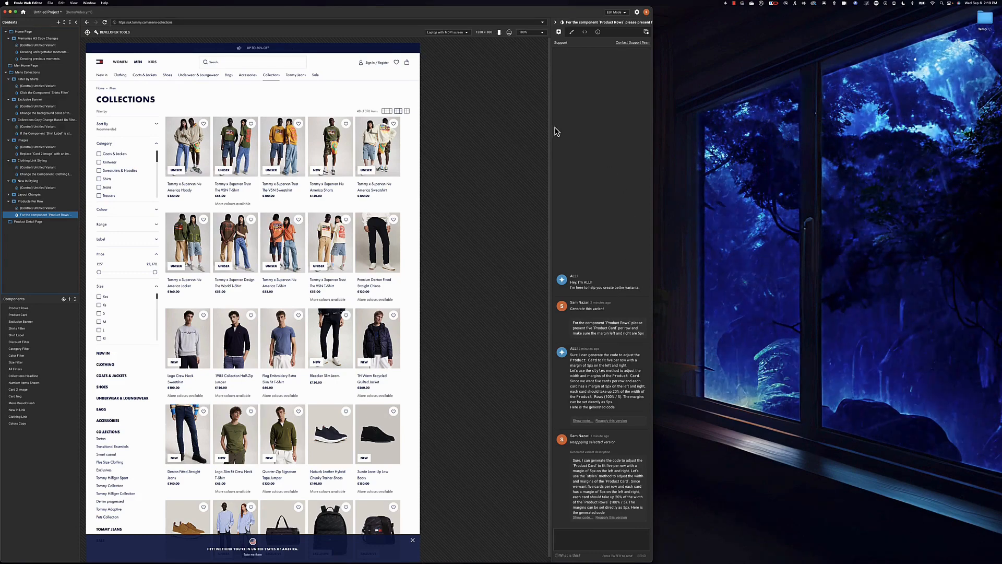
pyautogui.click(571, 33)
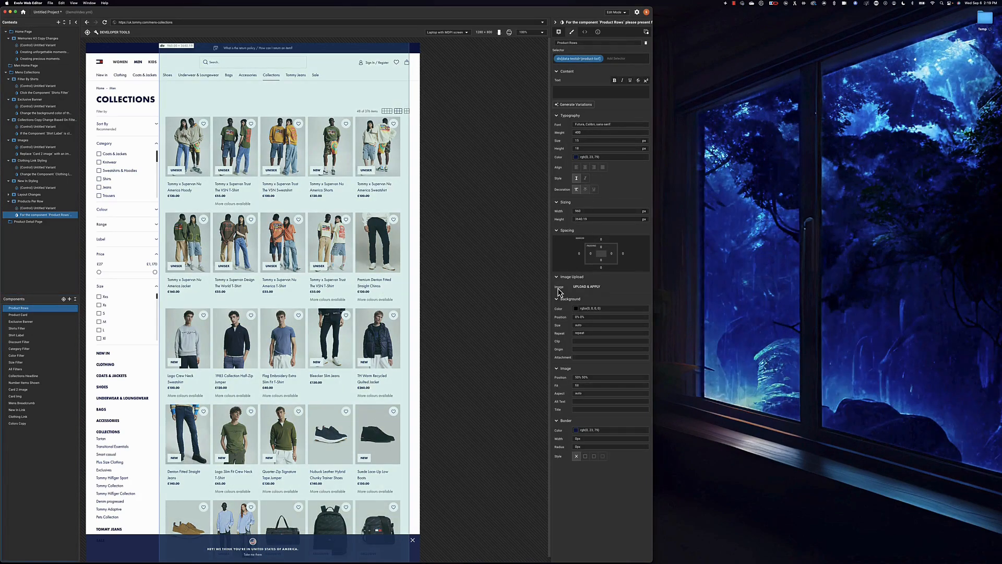
# - Check the Product Rows background position, then view the variant's SCSS and JavaScript code
pyautogui.click(595, 316)
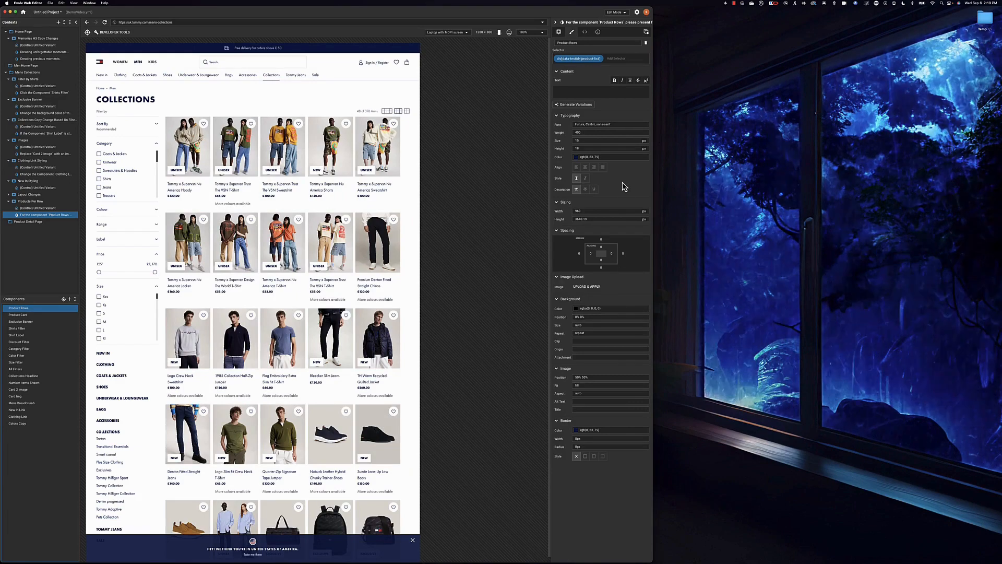
pyautogui.click(573, 33)
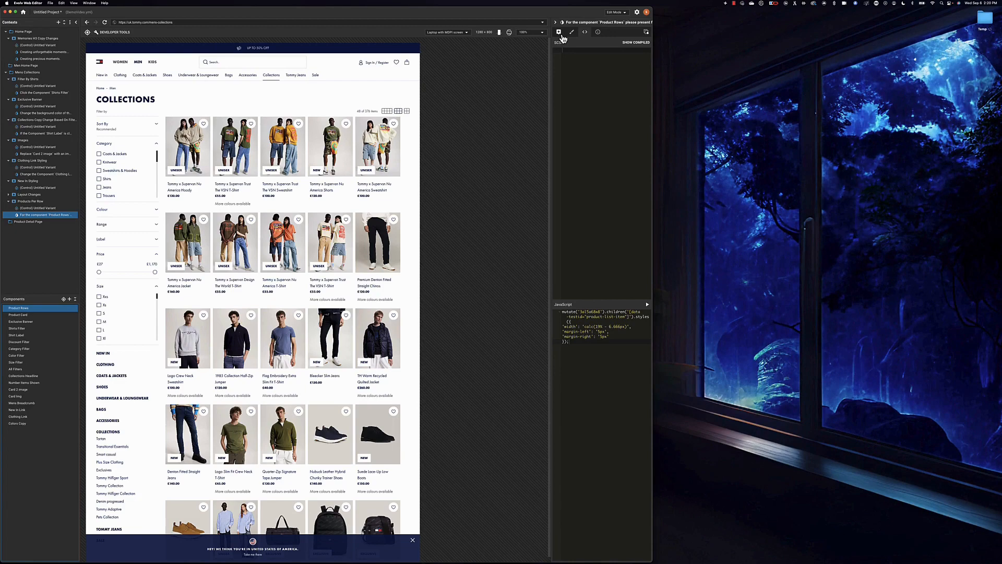
# - Switch back to the ALLI chat showing the five-cards-per-row request and code explanations
pyautogui.click(562, 35)
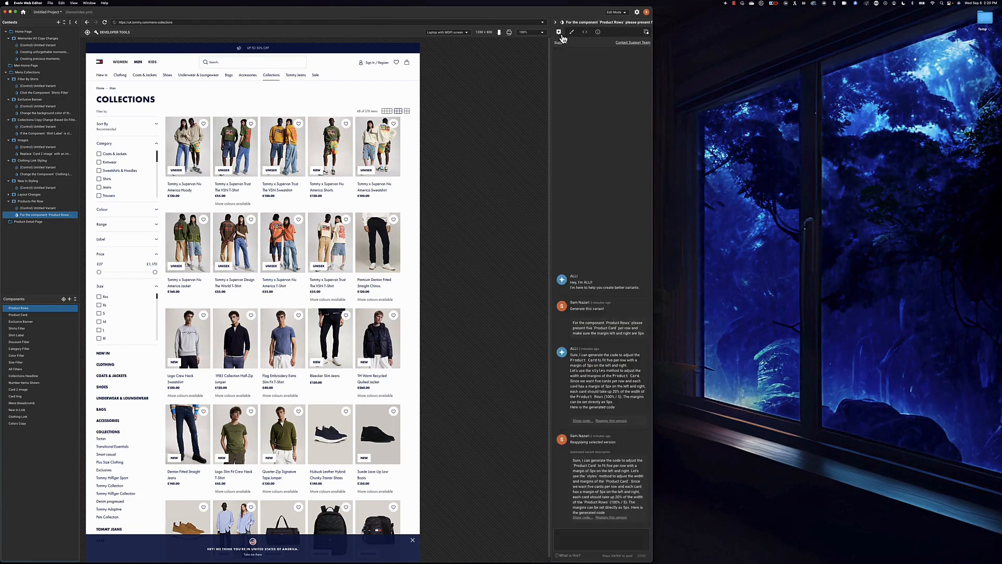